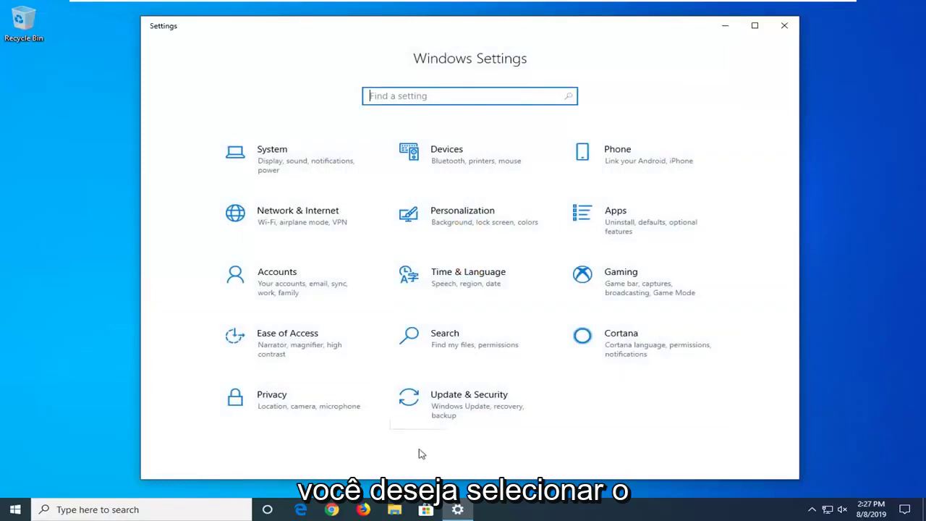
- Restart the PC into advanced startup from the Recovery page of the Update & Security settings
{"action": "left_click", "coordinate": [491, 403]}
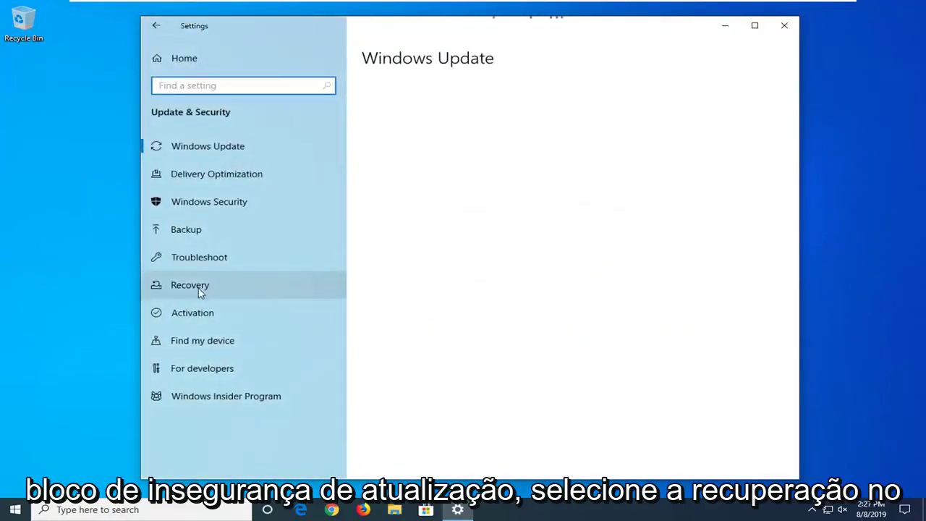
{"action": "left_click", "coordinate": [201, 290]}
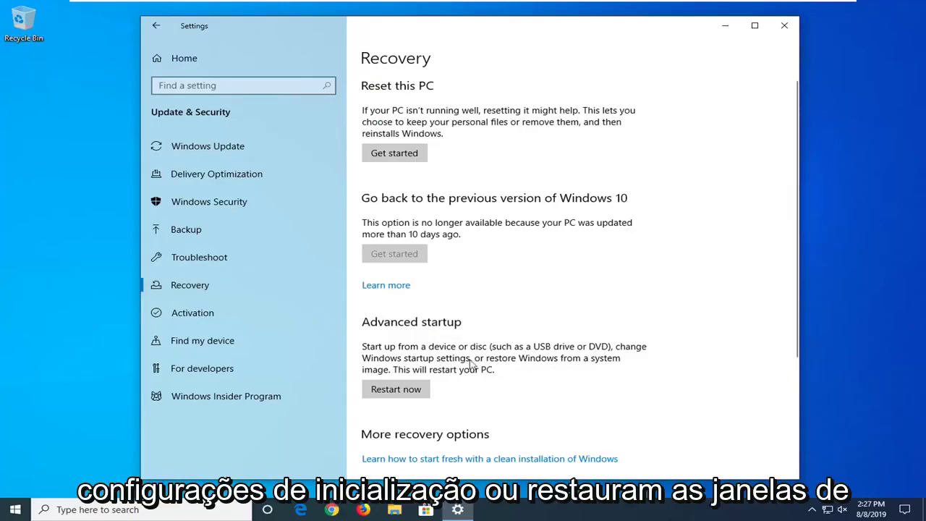
{"action": "left_click", "coordinate": [400, 391]}
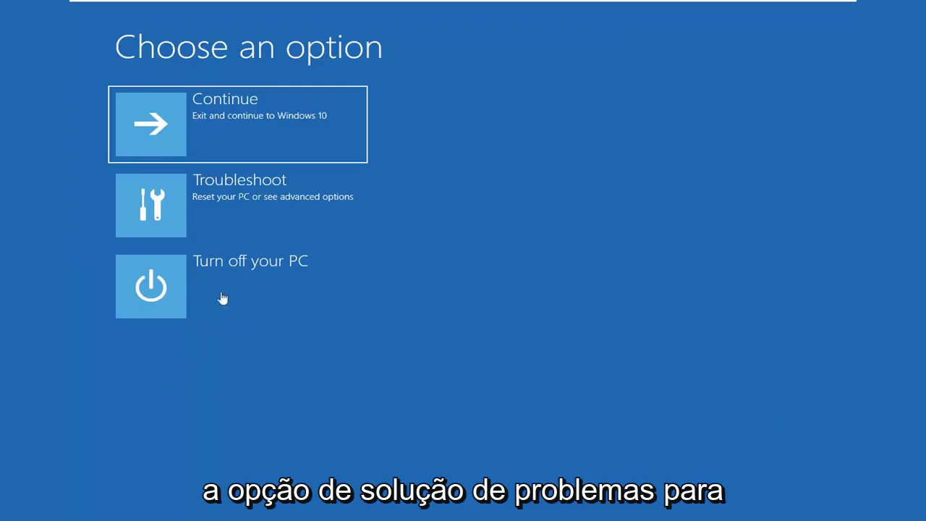
- Restart through the advanced troubleshooting Startup Settings and choose Enable Safe Mode with Networking
{"action": "left_click", "coordinate": [255, 204]}
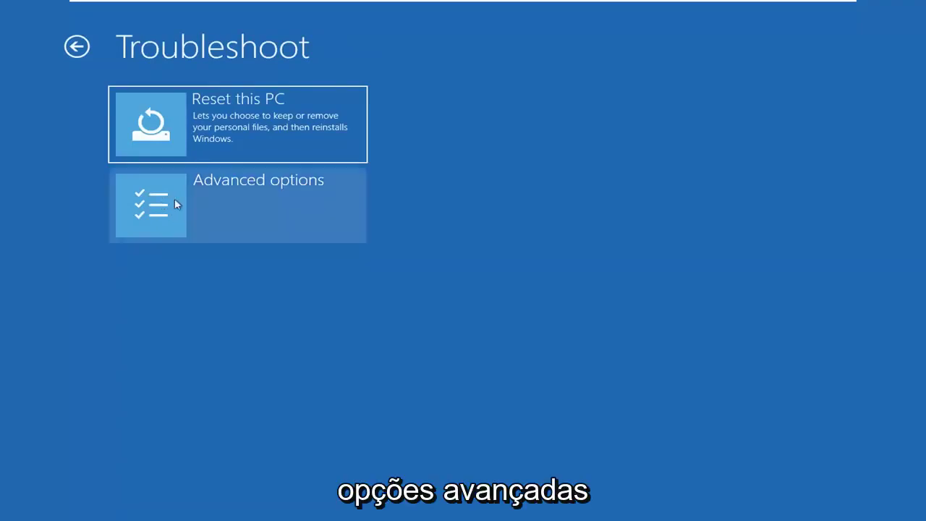
{"action": "left_click", "coordinate": [194, 214]}
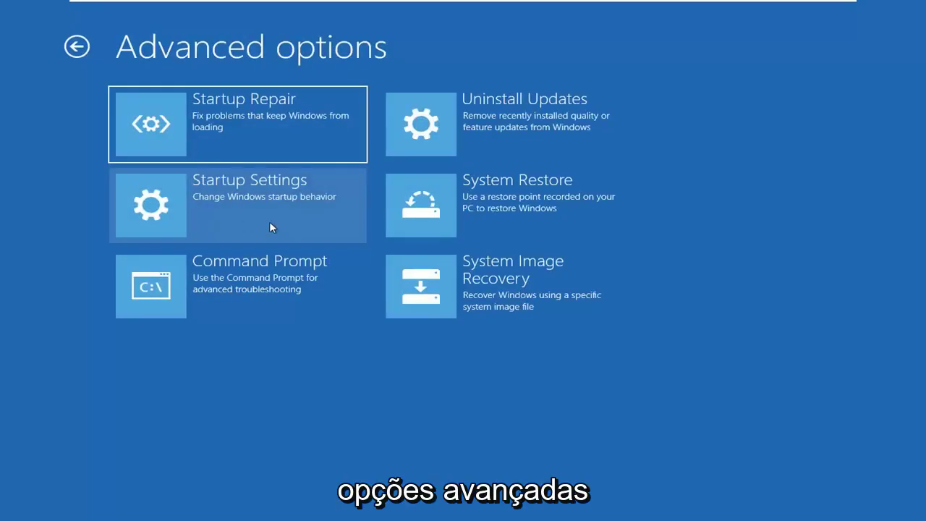
{"action": "left_click", "coordinate": [206, 206]}
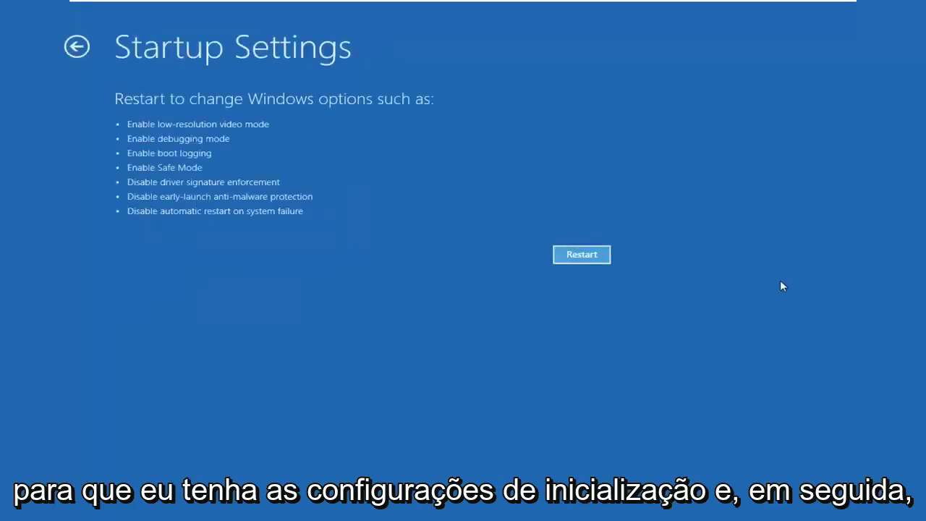
{"action": "left_click", "coordinate": [572, 254]}
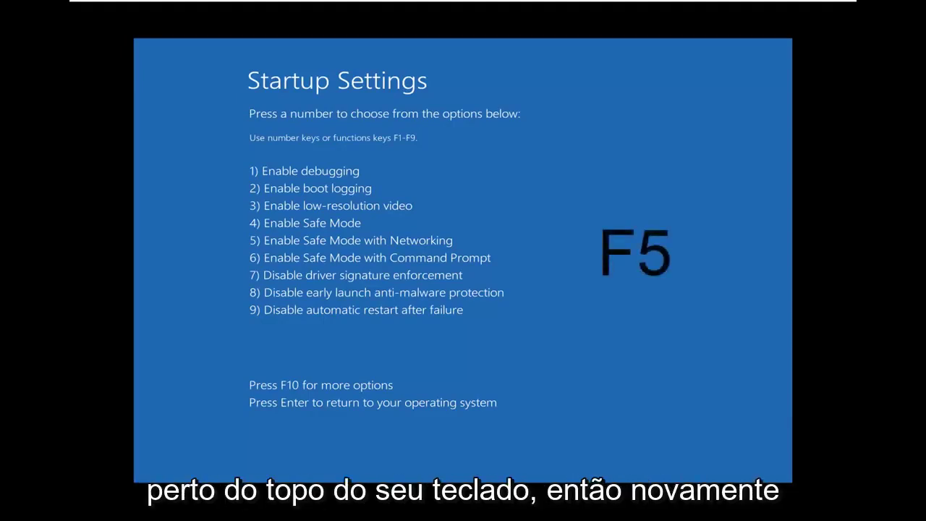
{"action": "key", "text": "F5"}
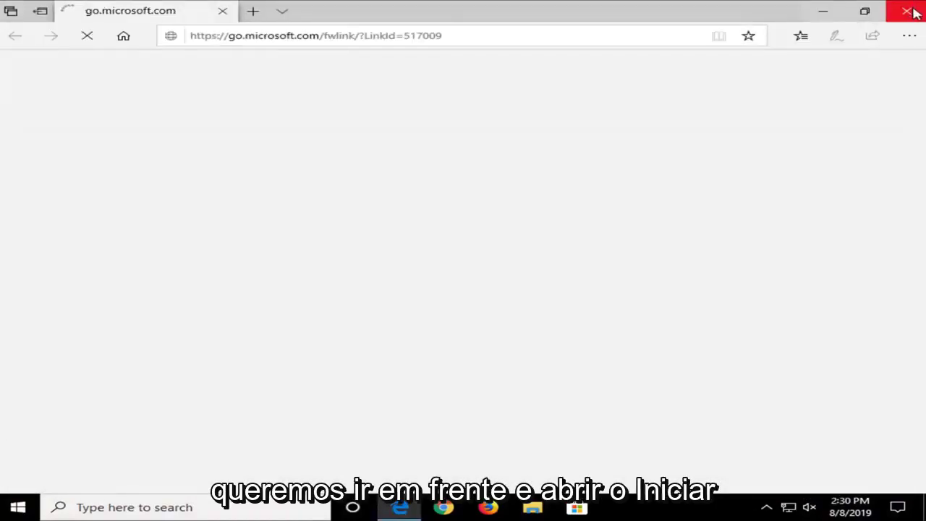
- Minimize the browser window, search for "file explorer" and open File Explorer
{"action": "left_click", "coordinate": [825, 10]}
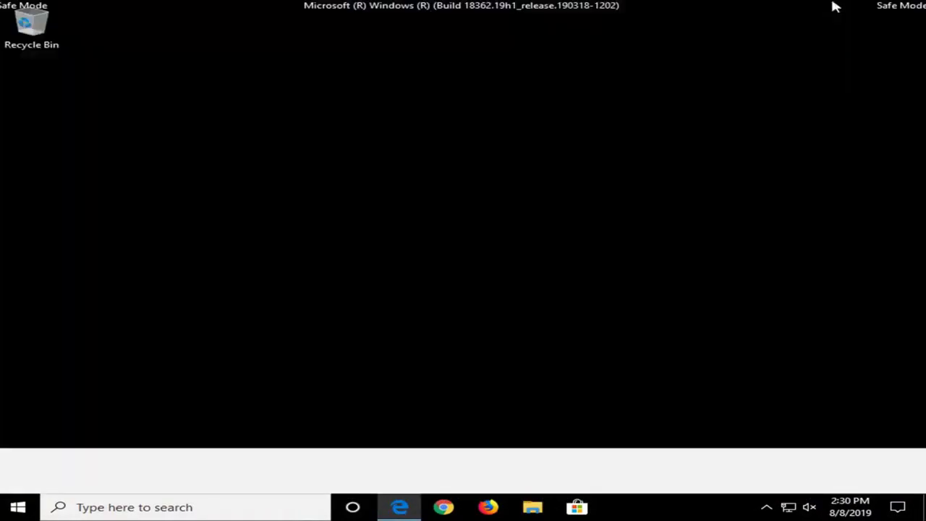
{"action": "left_click", "coordinate": [30, 511]}
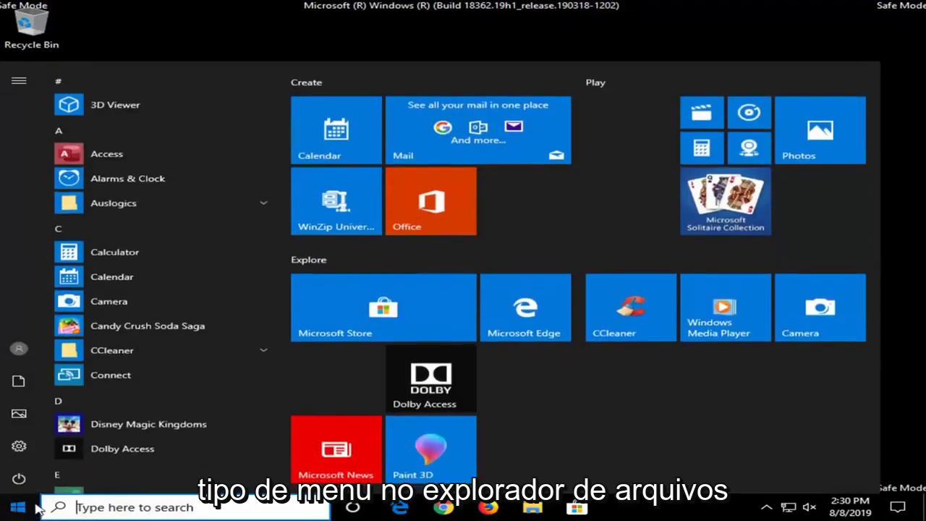
{"action": "type", "text": "file "}
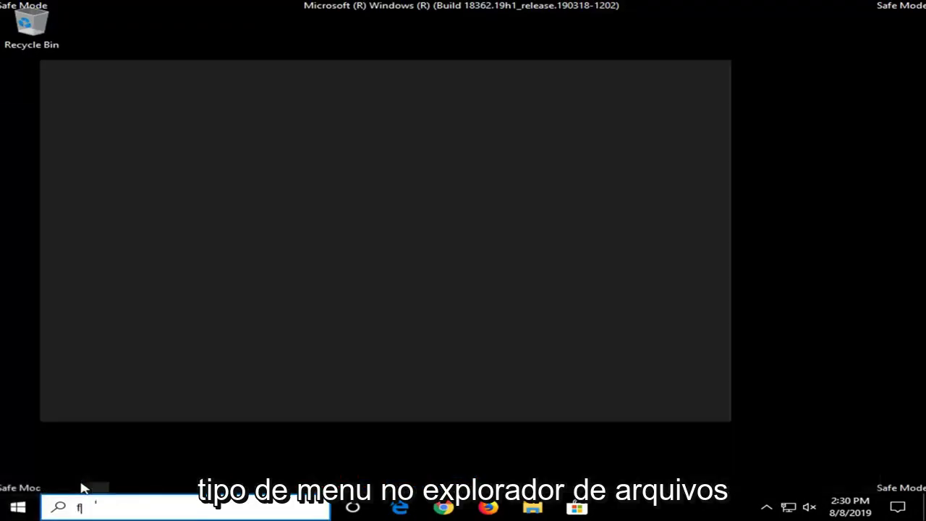
{"action": "type", "text": "explorer"}
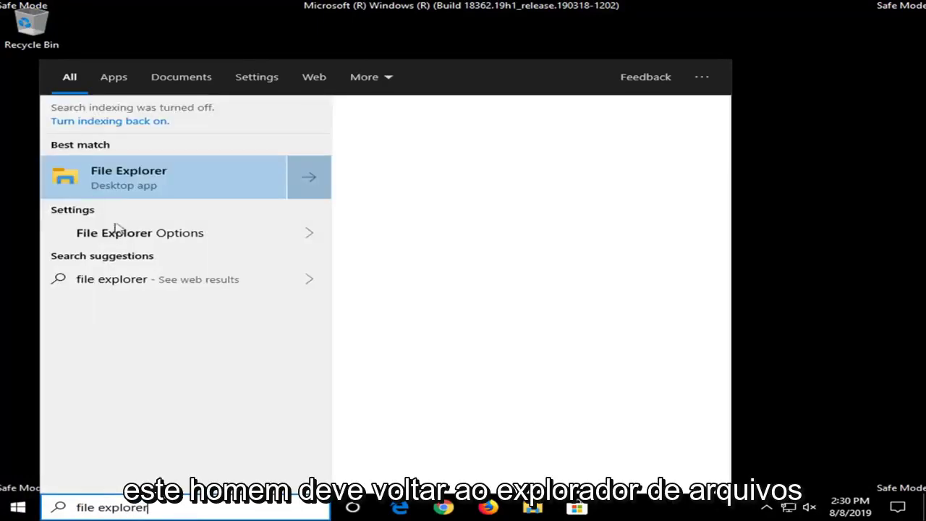
{"action": "left_click", "coordinate": [156, 181]}
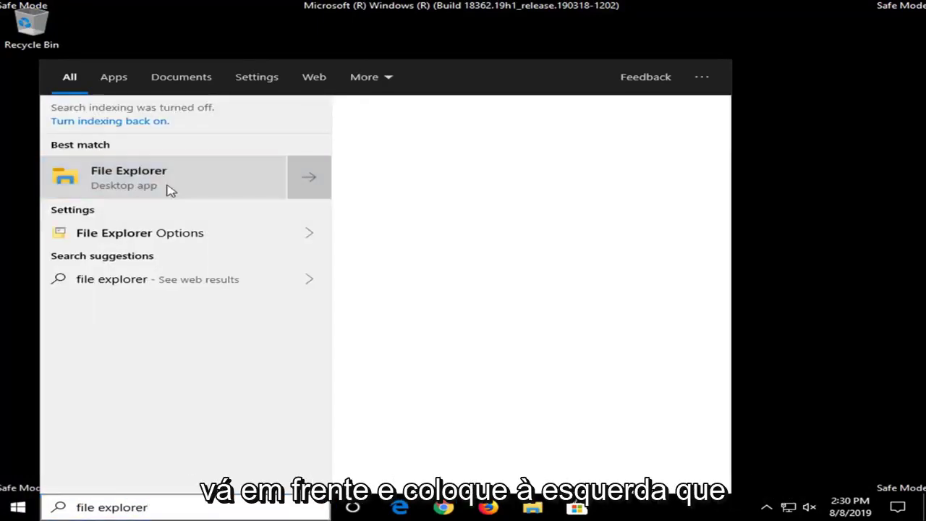
{"action": "left_click", "coordinate": [170, 190]}
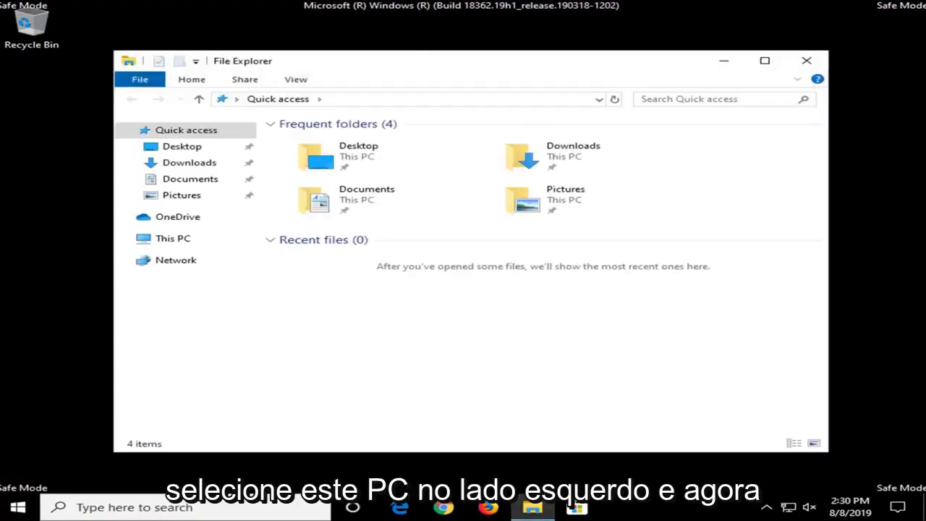
- Open the SoftwareDistribution folder inside the Windows folder on Local Disk (C:)
{"action": "left_click", "coordinate": [183, 242]}
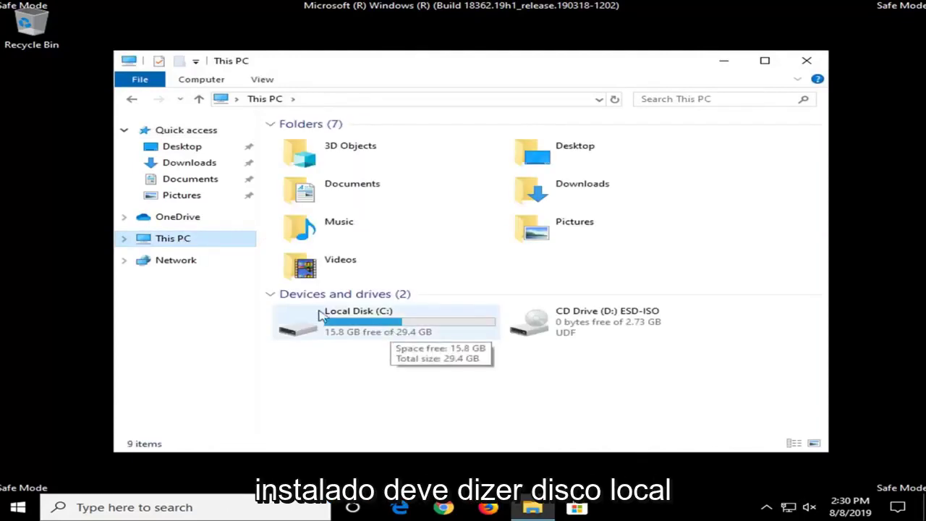
{"action": "left_click", "coordinate": [360, 325]}
{"action": "double_click", "coordinate": [359, 325]}
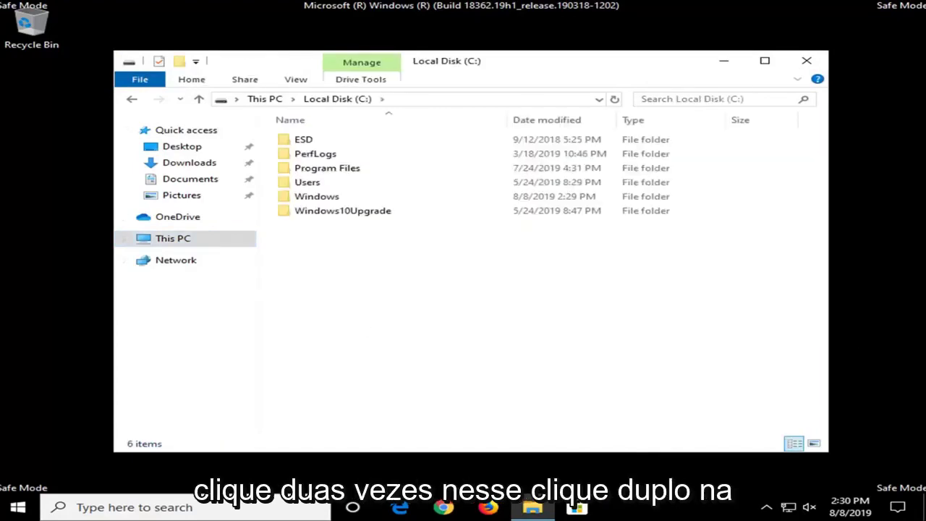
{"action": "left_click", "coordinate": [295, 200]}
{"action": "double_click", "coordinate": [296, 199]}
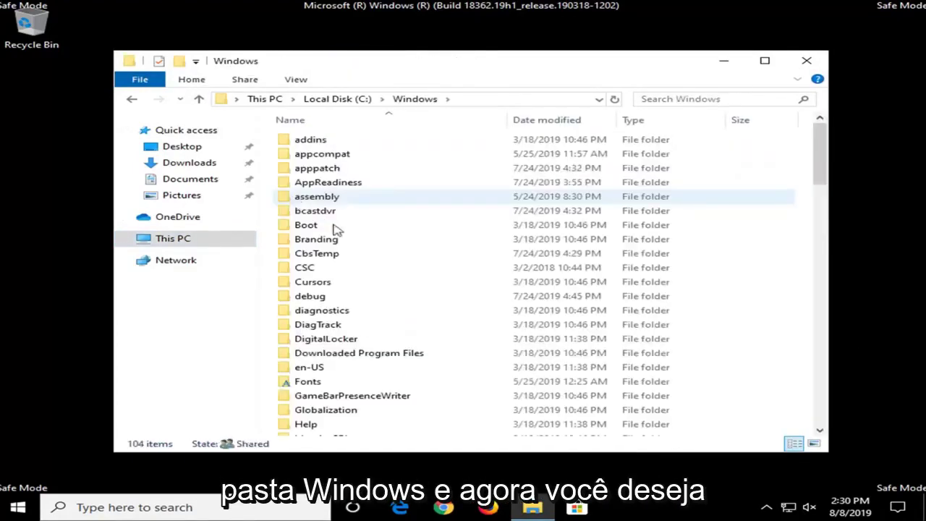
{"action": "scroll", "coordinate": [364, 244], "scroll_direction": "down", "scroll_amount": 10}
{"action": "scroll", "coordinate": [364, 244], "scroll_direction": "down", "scroll_amount": 5}
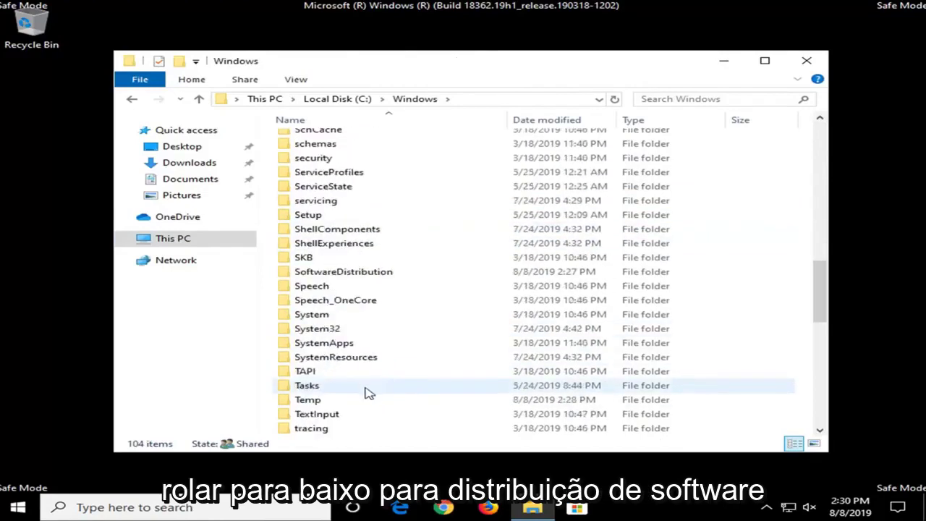
{"action": "left_click", "coordinate": [349, 276]}
{"action": "double_click", "coordinate": [349, 275]}
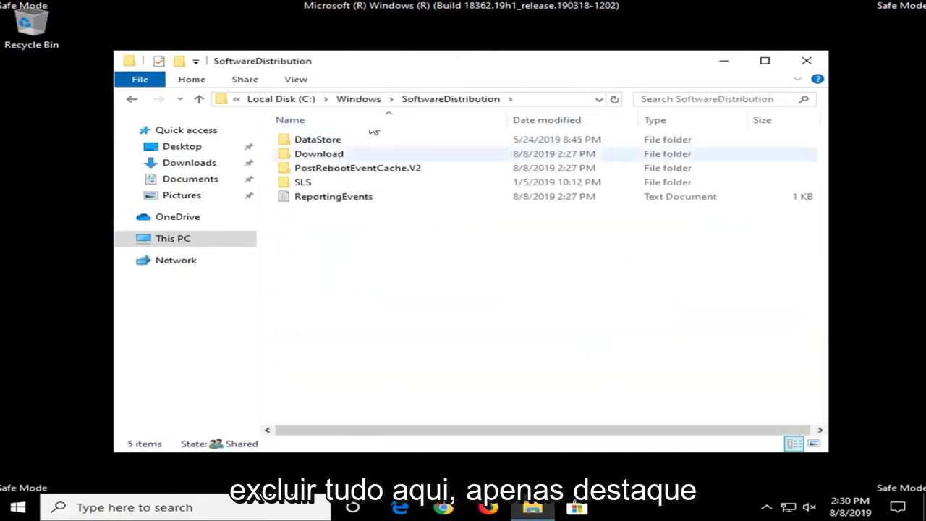
- Delete all files and folders inside SoftwareDistribution and close the File Explorer window
{"action": "left_click_drag", "start_coordinate": [568, 290], "coordinate": [302, 128]}
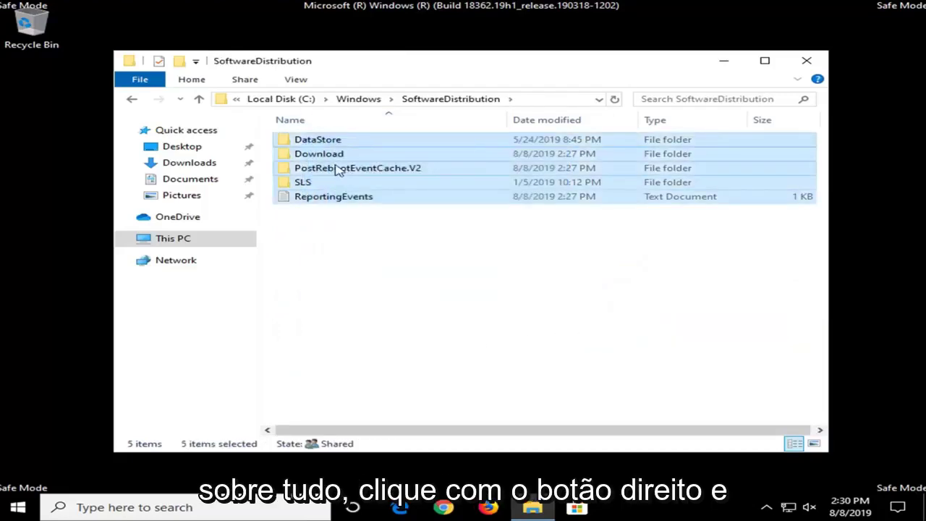
{"action": "right_click", "coordinate": [347, 168]}
{"action": "left_click", "coordinate": [444, 305]}
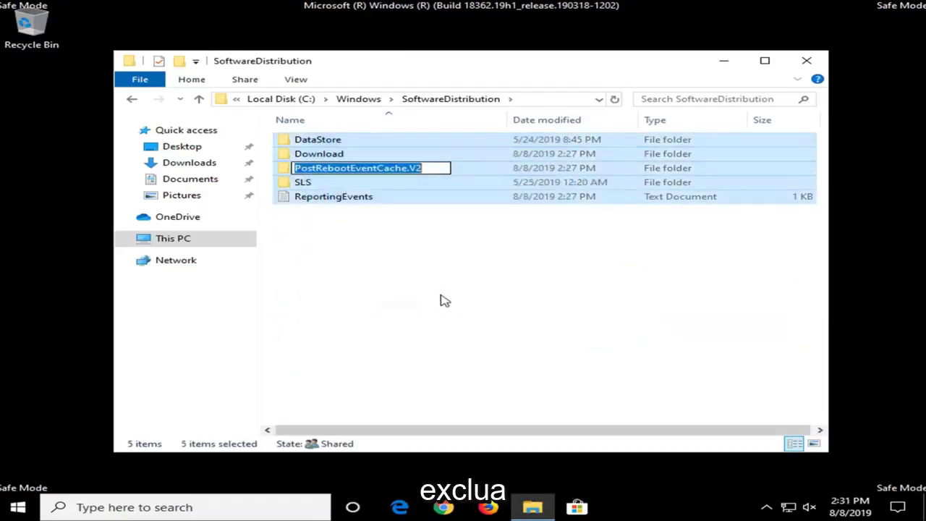
{"action": "right_click", "coordinate": [512, 181]}
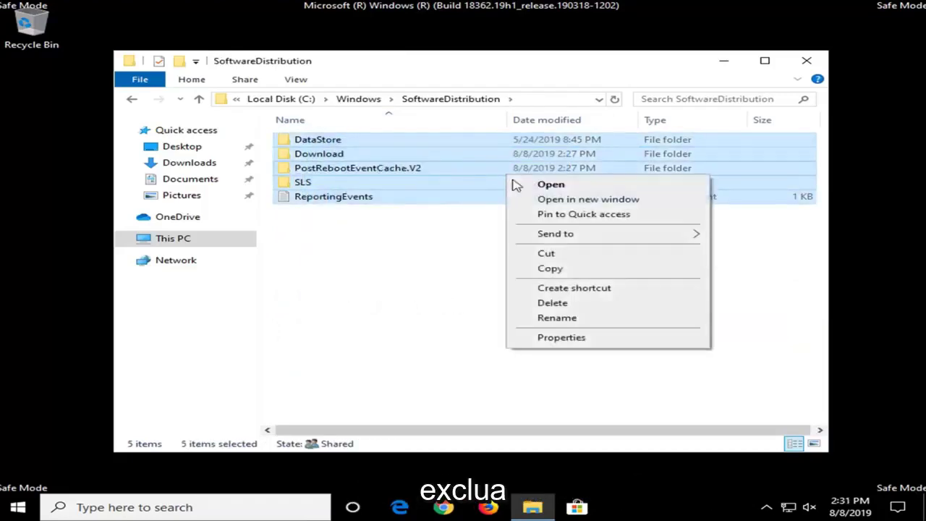
{"action": "left_click", "coordinate": [558, 304]}
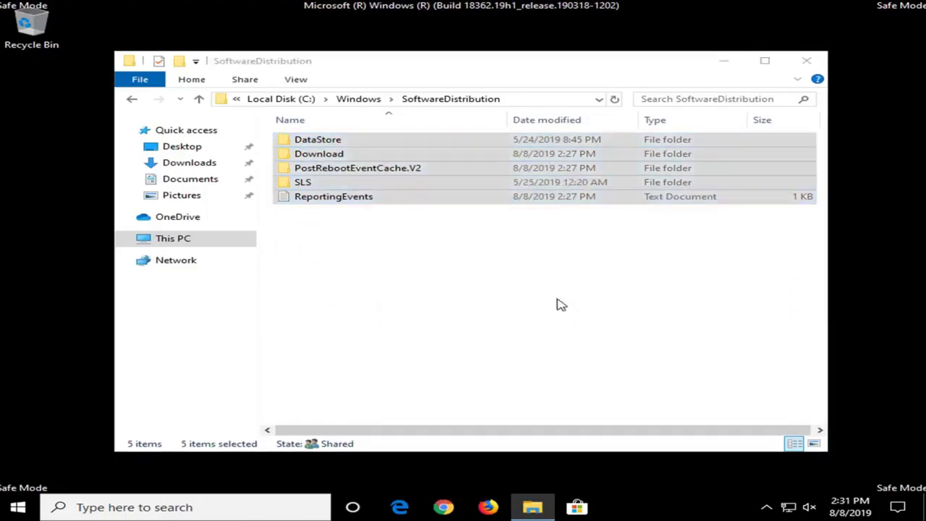
{"action": "left_click", "coordinate": [807, 61]}
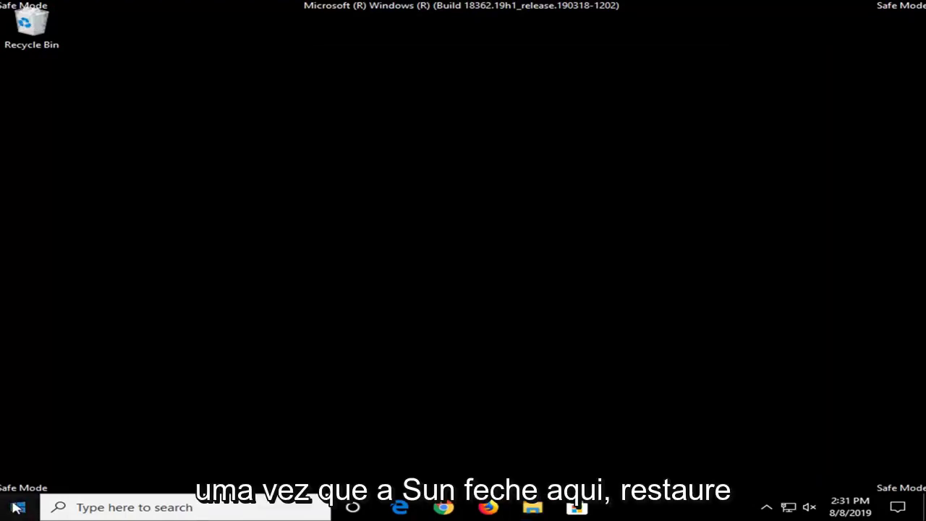
- Restart the computer to leave Safe Mode
{"action": "left_click", "coordinate": [16, 507]}
{"action": "left_click", "coordinate": [19, 478]}
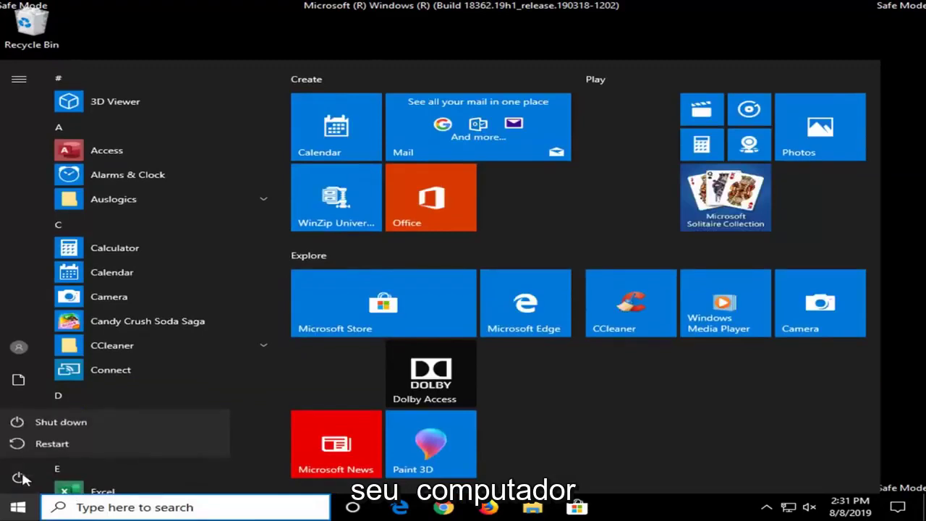
{"action": "left_click", "coordinate": [45, 444]}
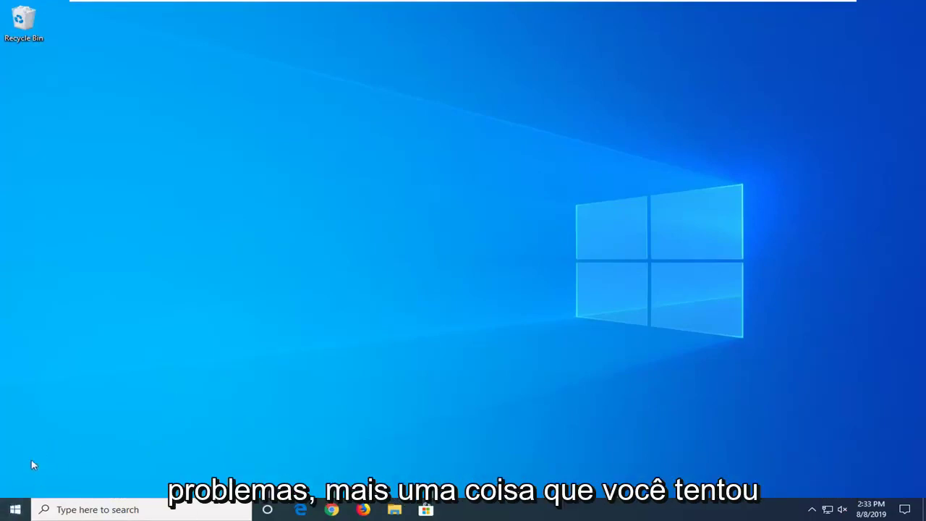
- Search Windows for "troubleshoot" and open the Troubleshoot settings page
{"action": "left_click", "coordinate": [15, 509]}
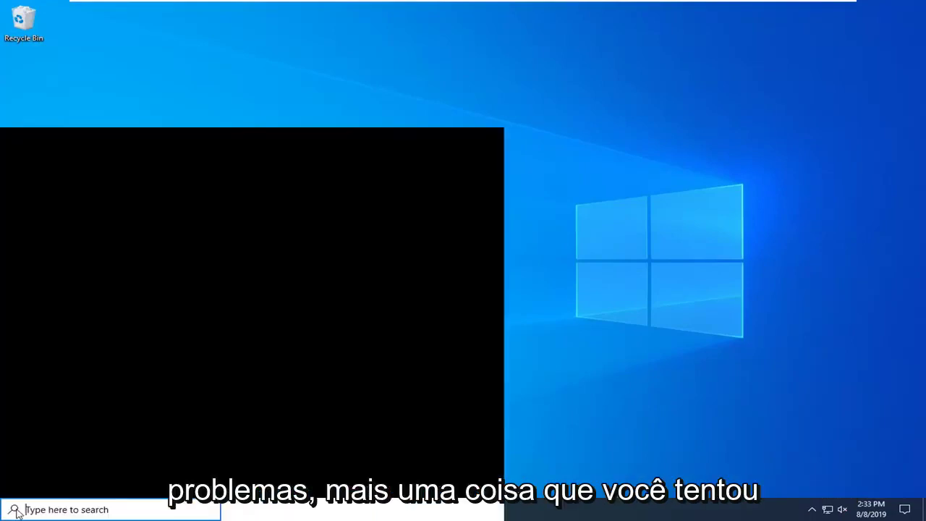
{"action": "type", "text": "t"}
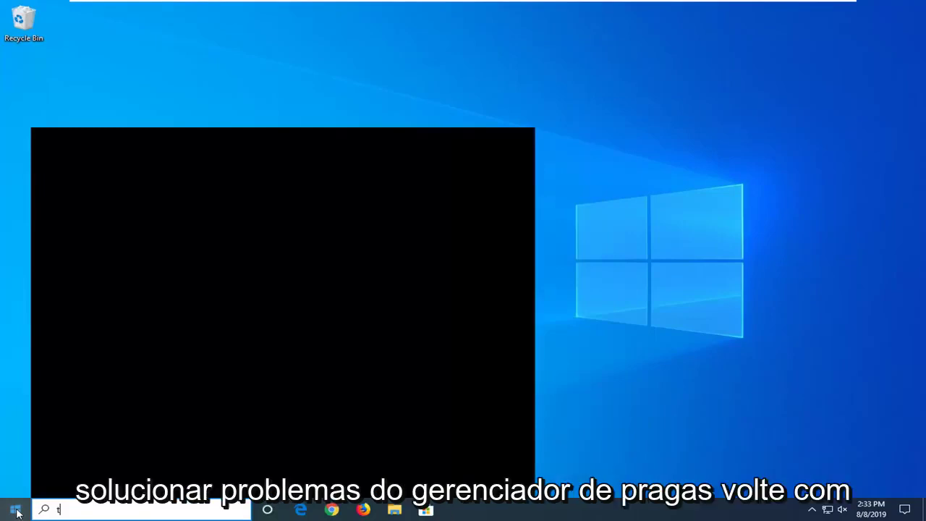
{"action": "type", "text": "roubleshoot"}
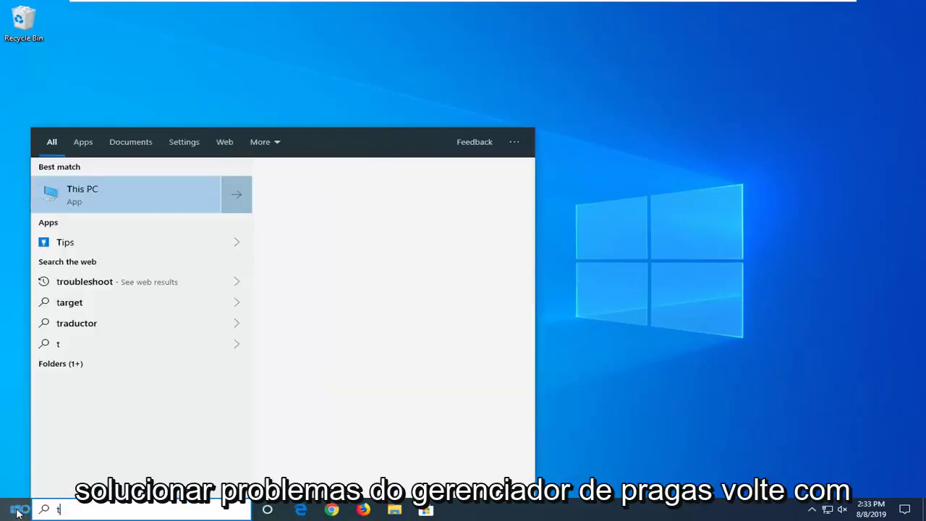
{"action": "type", "text": "ro"}
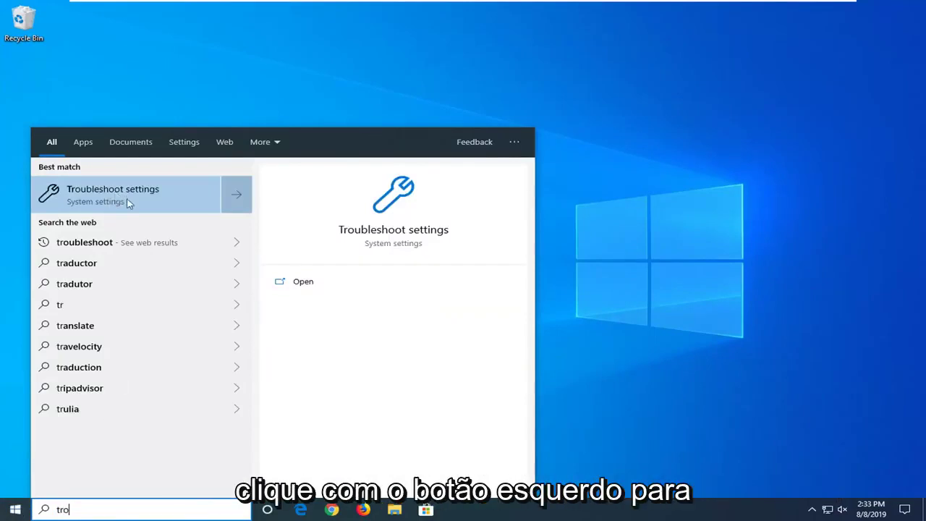
{"action": "type", "text": "ubleshoot"}
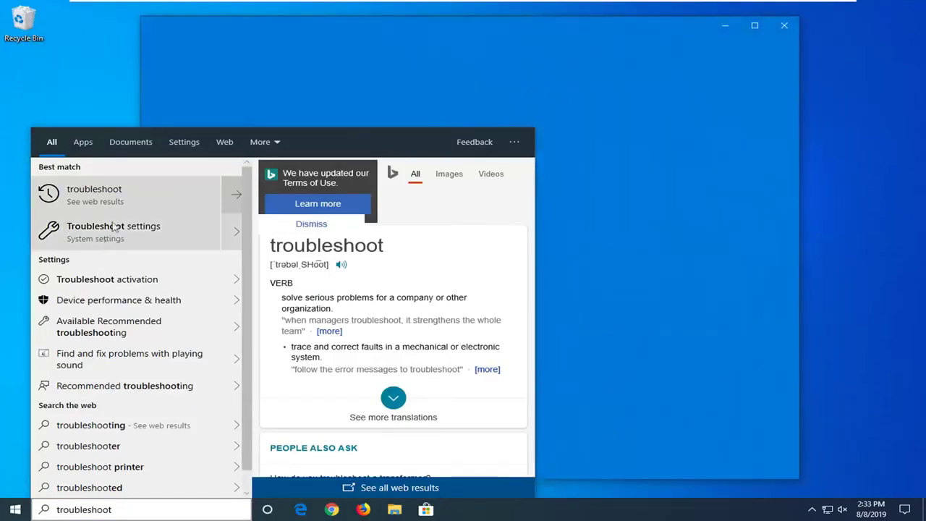
{"action": "left_click", "coordinate": [113, 228]}
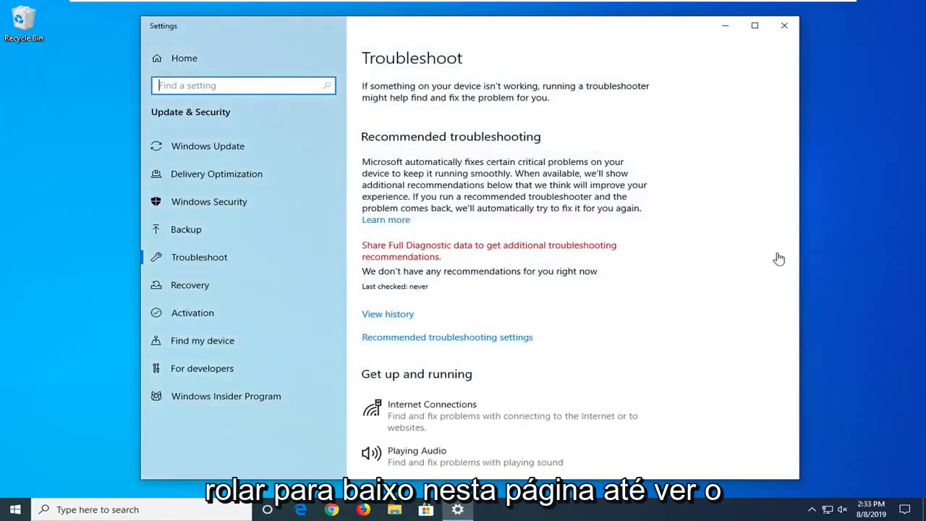
- Run the Windows Update troubleshooter to completion, and close it and the Settings window
{"action": "scroll", "coordinate": [579, 289], "scroll_direction": "down", "scroll_amount": 2}
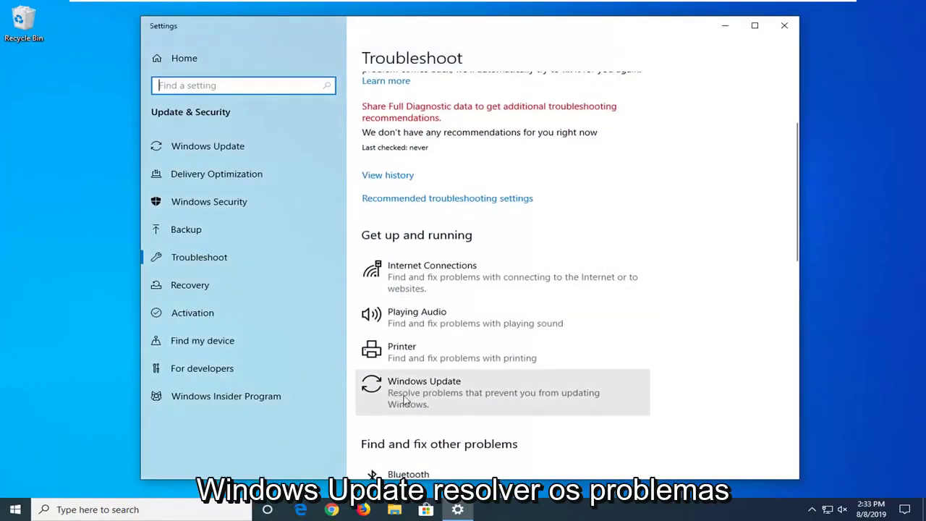
{"action": "left_click", "coordinate": [491, 398]}
{"action": "scroll", "coordinate": [507, 384], "scroll_direction": "down", "scroll_amount": 1}
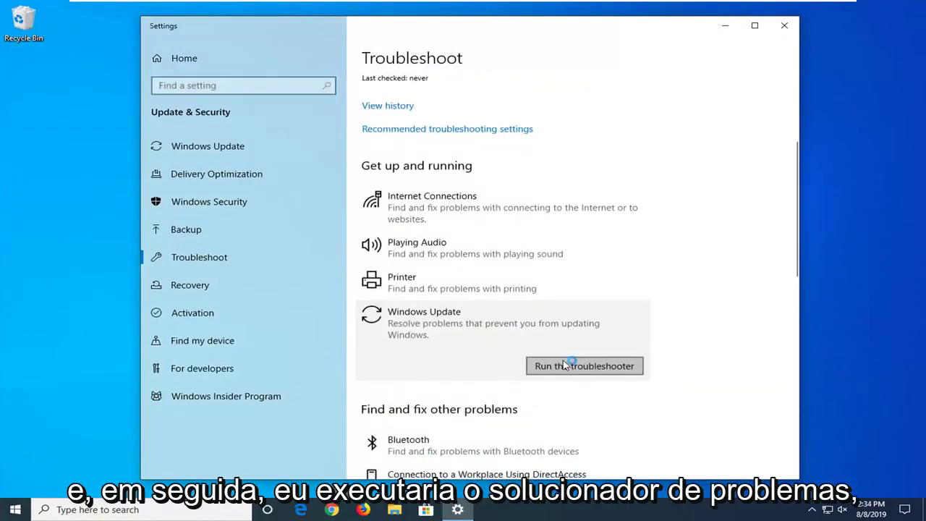
{"action": "left_click", "coordinate": [566, 365]}
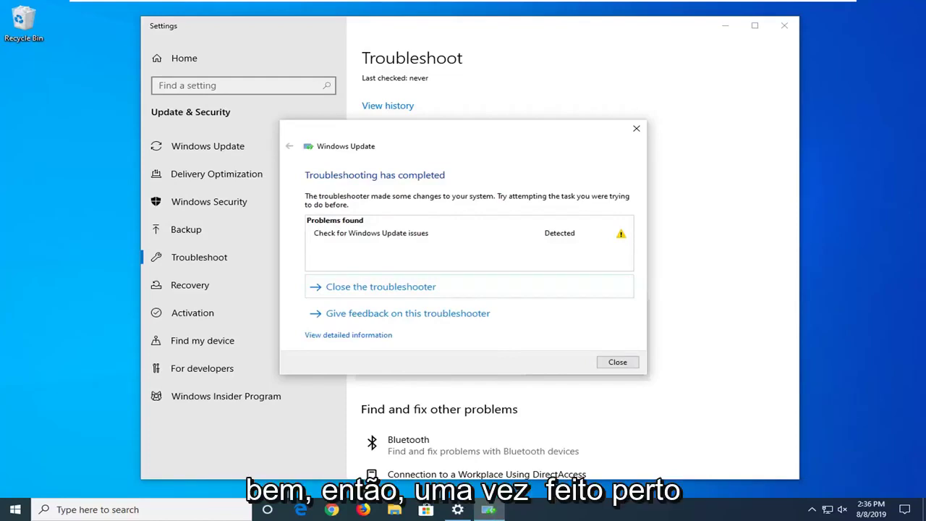
{"action": "left_click", "coordinate": [617, 363]}
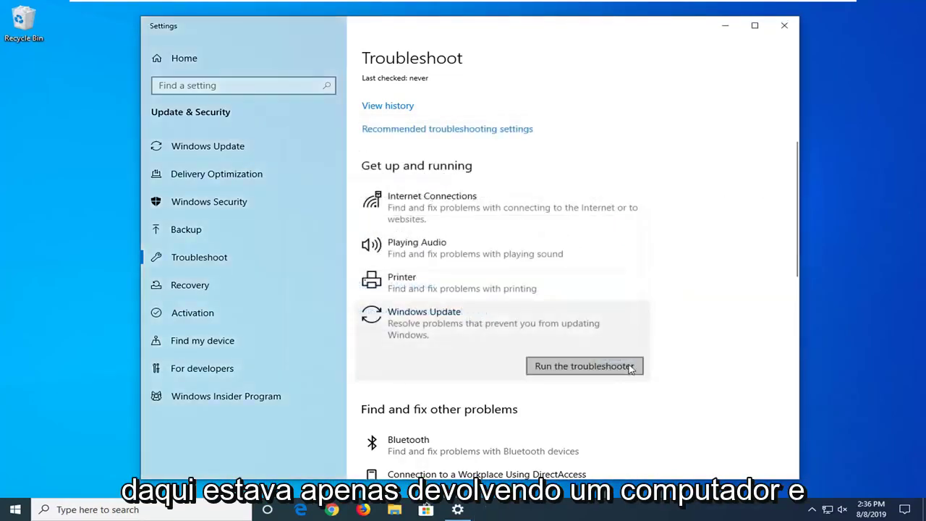
{"action": "left_click", "coordinate": [783, 27]}
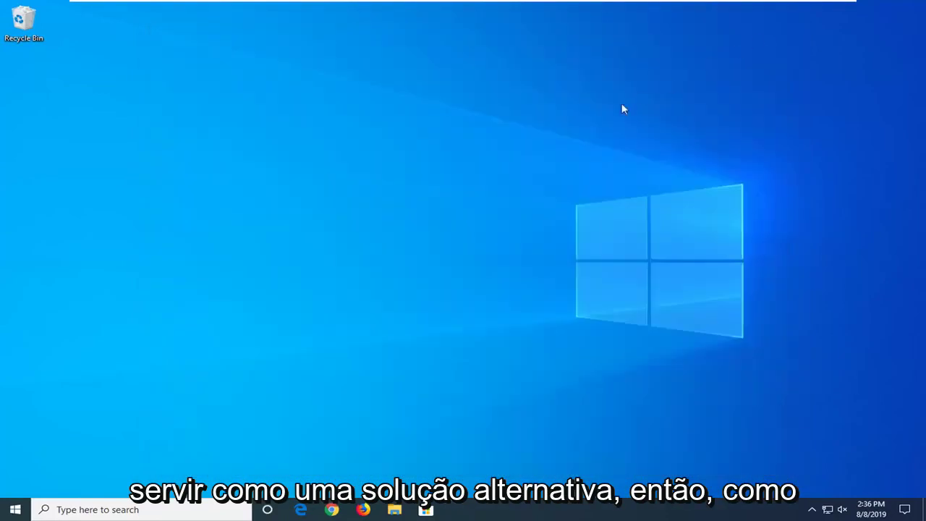